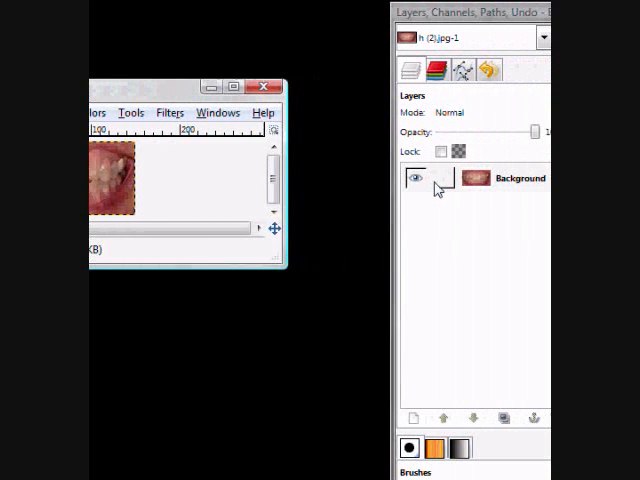
{"action": "right_click", "coordinate": [428, 188]}
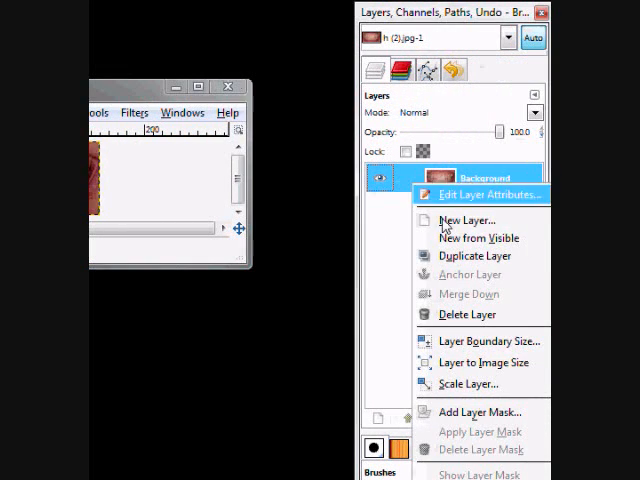
{"action": "left_click", "coordinate": [440, 224]}
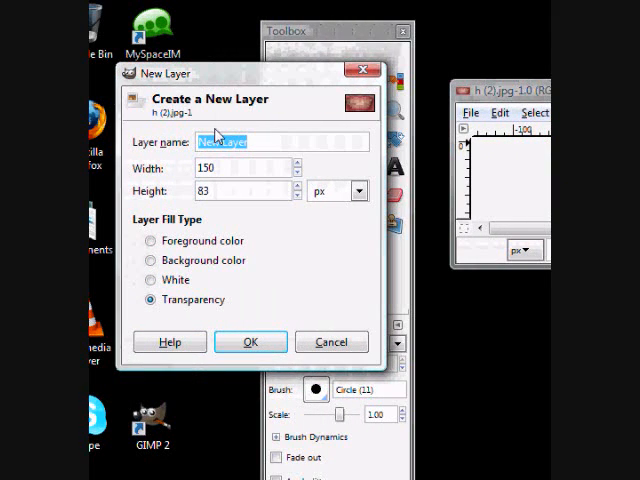
{"action": "key", "text": "BackSpace"}
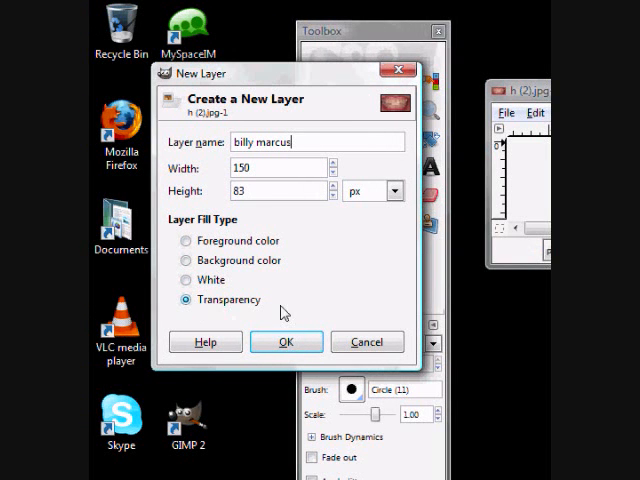
{"action": "left_click", "coordinate": [293, 341]}
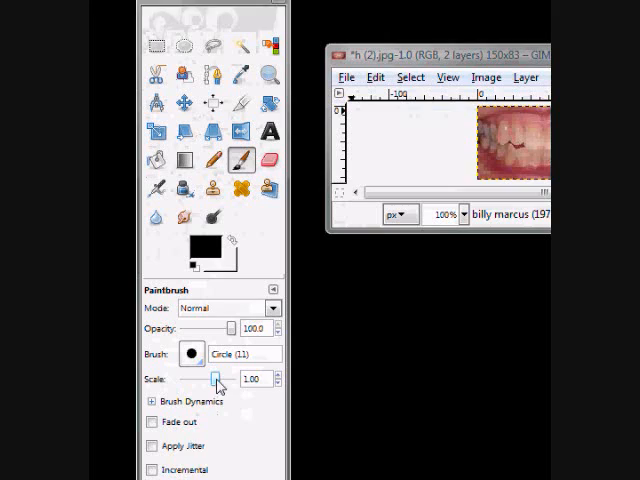
Set the paintbrush to the soft Circle Fuzzy (17) brush
{"action": "left_click", "coordinate": [160, 396]}
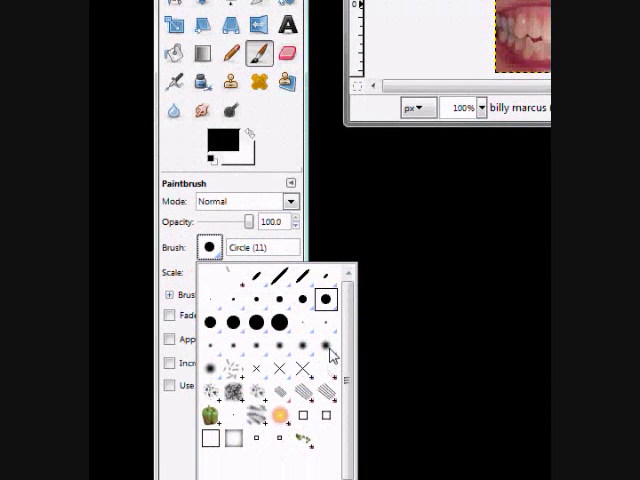
{"action": "left_click", "coordinate": [327, 346]}
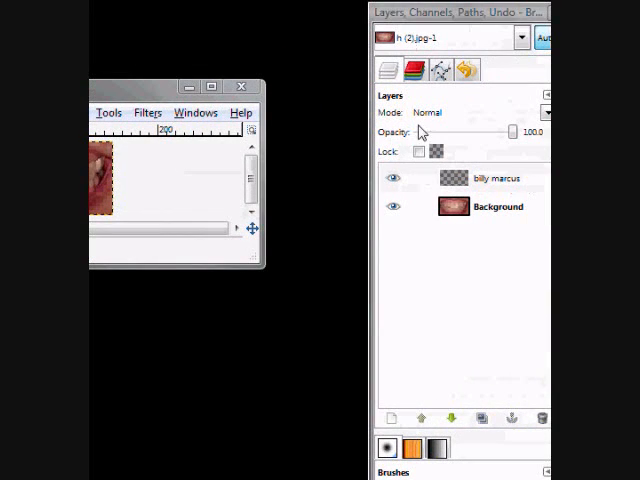
{"action": "left_click", "coordinate": [531, 113]}
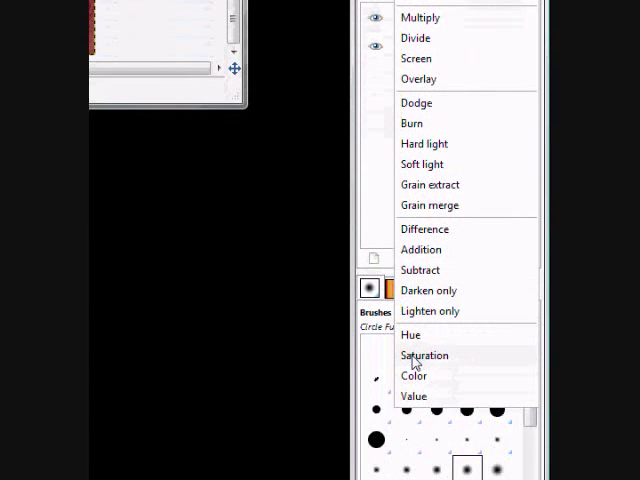
{"action": "left_click", "coordinate": [413, 362]}
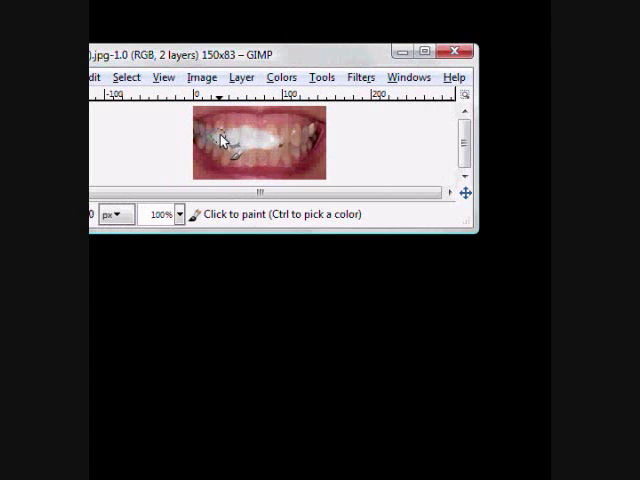
Paint white strokes across the upper and lower teeth on the Saturation layer to whiten them
{"action": "left_click", "coordinate": [221, 140]}
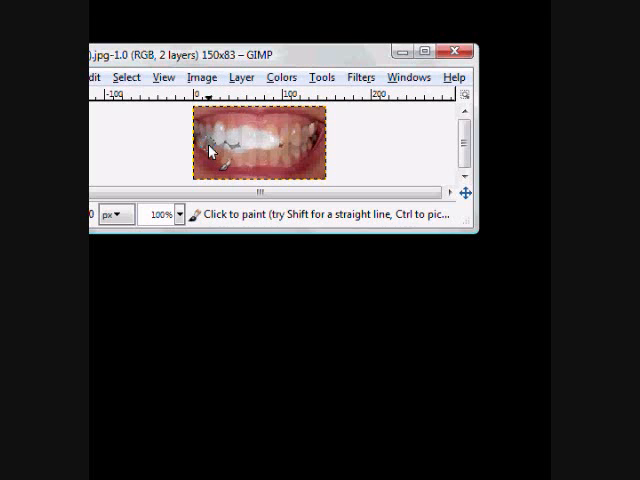
{"action": "left_click_drag", "start_coordinate": [233, 162], "coordinate": [296, 146]}
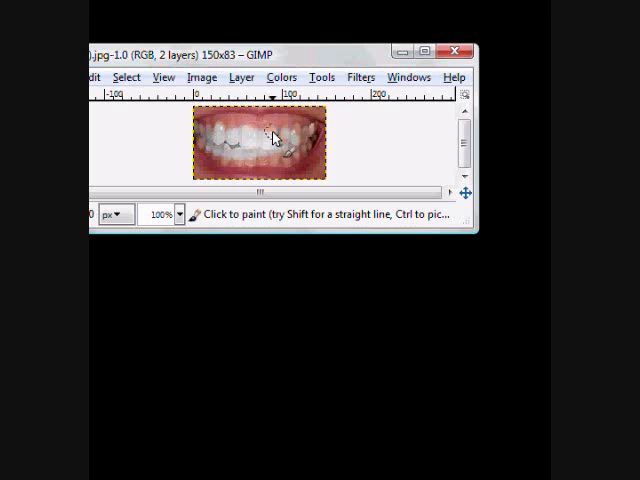
{"action": "left_click_drag", "start_coordinate": [276, 137], "coordinate": [297, 147]}
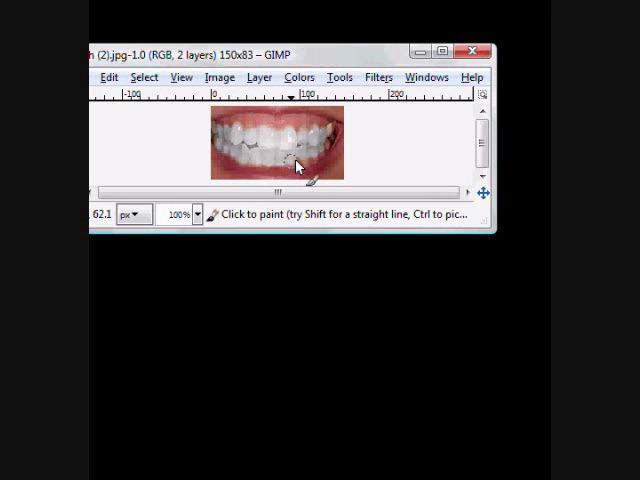
{"action": "key", "text": "ctrl+a"}
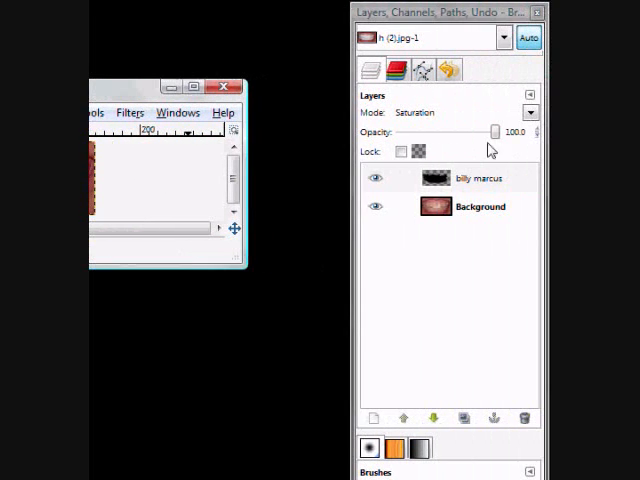
Lower the whitening layer's opacity from 100 to roughly 77–82 for a natural look
{"action": "mouse_move", "coordinate": [497, 137]}
{"action": "left_mouse_down"}
{"action": "mouse_move", "coordinate": [380, 169]}
{"action": "mouse_move", "coordinate": [437, 140]}
{"action": "mouse_move", "coordinate": [484, 131]}
{"action": "mouse_move", "coordinate": [490, 137]}
{"action": "mouse_move", "coordinate": [484, 139]}
{"action": "left_mouse_up"}
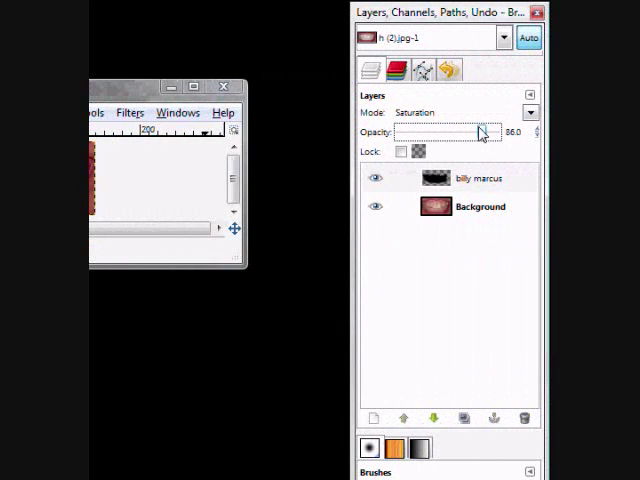
{"action": "left_click_drag", "start_coordinate": [480, 131], "coordinate": [474, 137]}
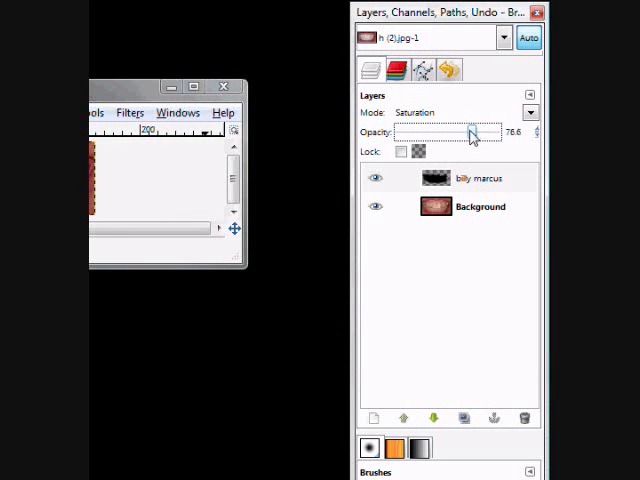